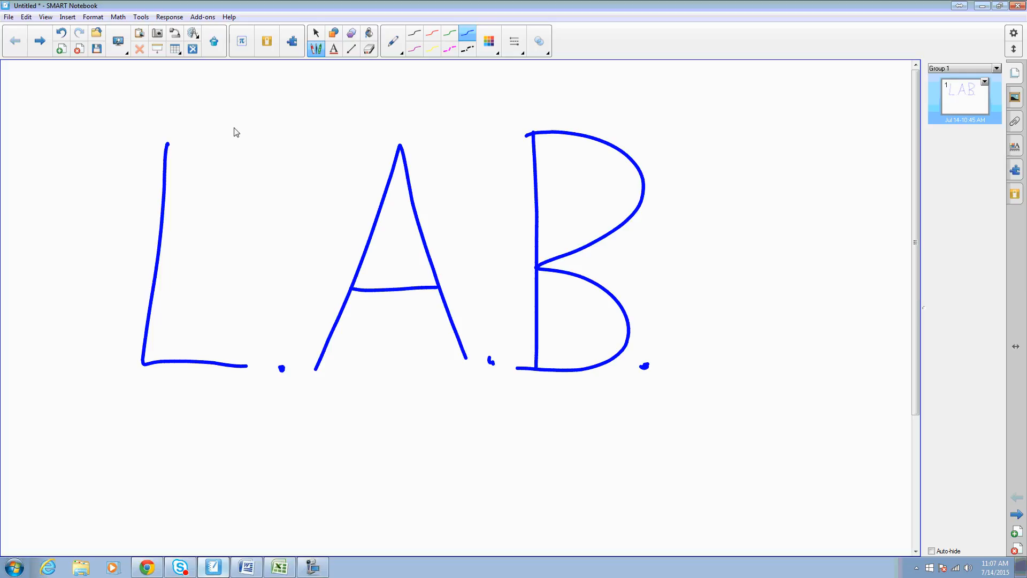
Step: Add a blank page to the notebook and open the Lesson Activity Builder's content management view
left_click(61, 48)
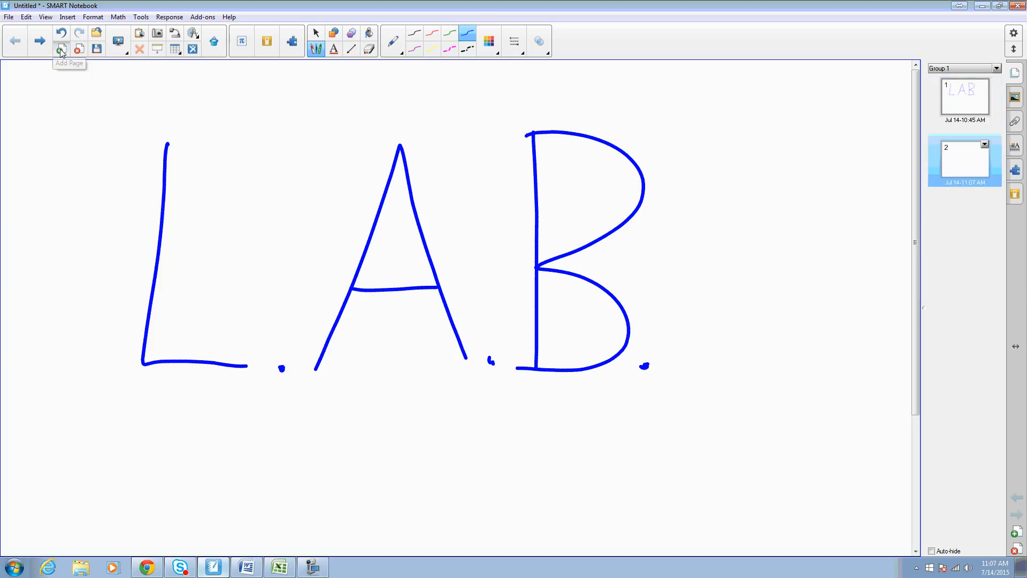
left_click(214, 43)
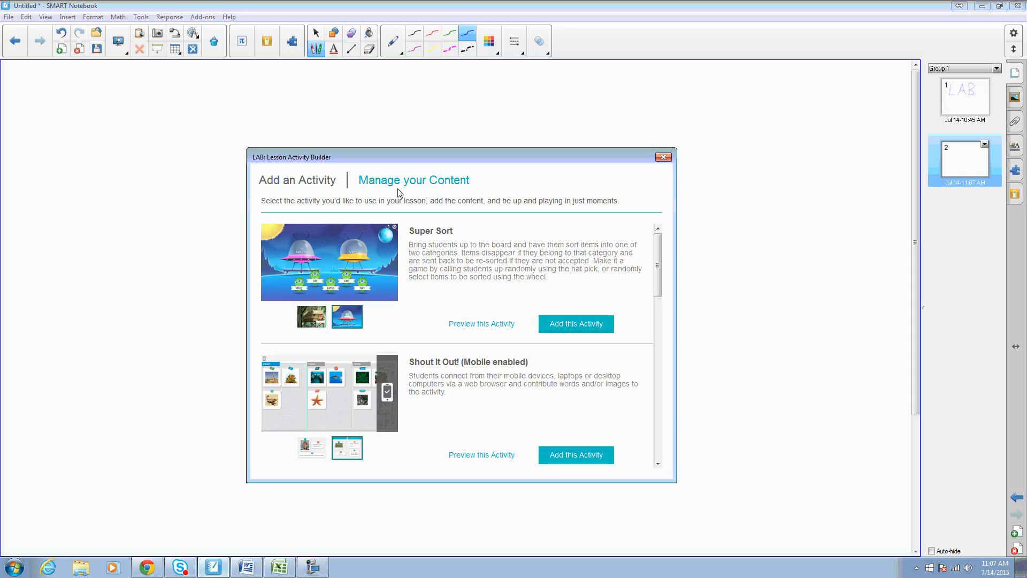
left_click(421, 187)
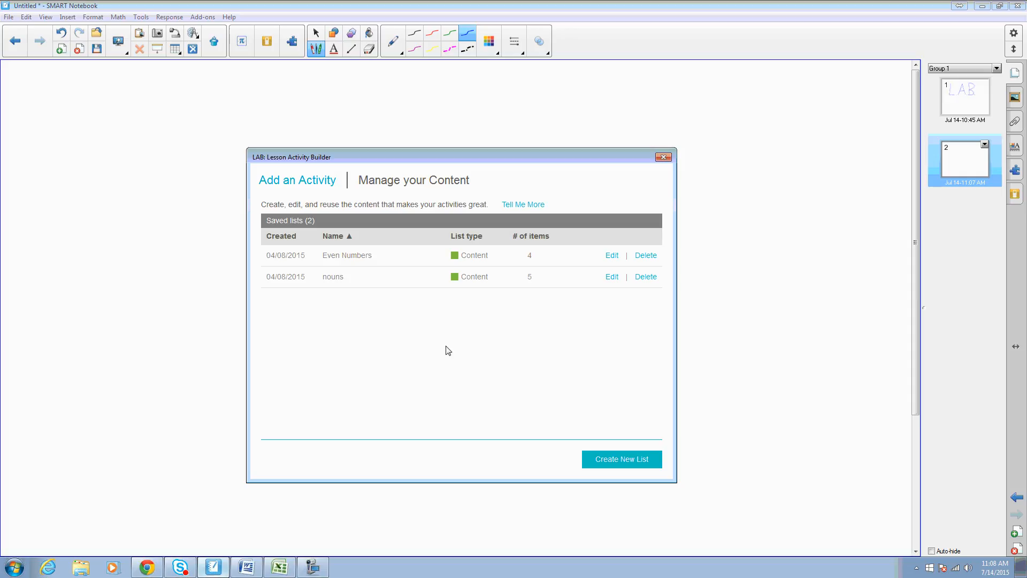
Step: Create a new list named "Period" and set its type to student list
left_click(629, 467)
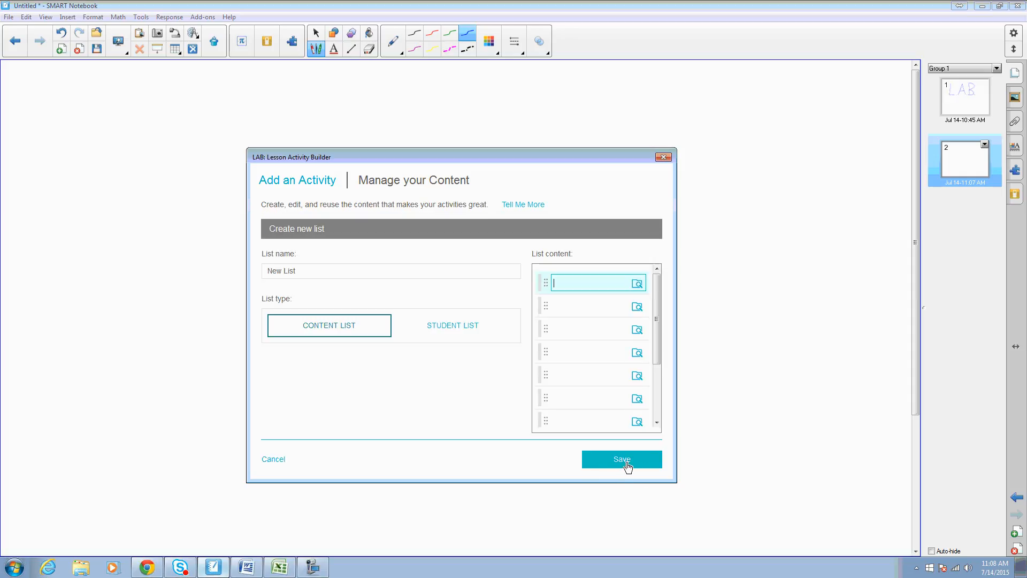
left_click(305, 271)
type("Pe")
key("BackSpace")
type("eriod")
left_click(454, 331)
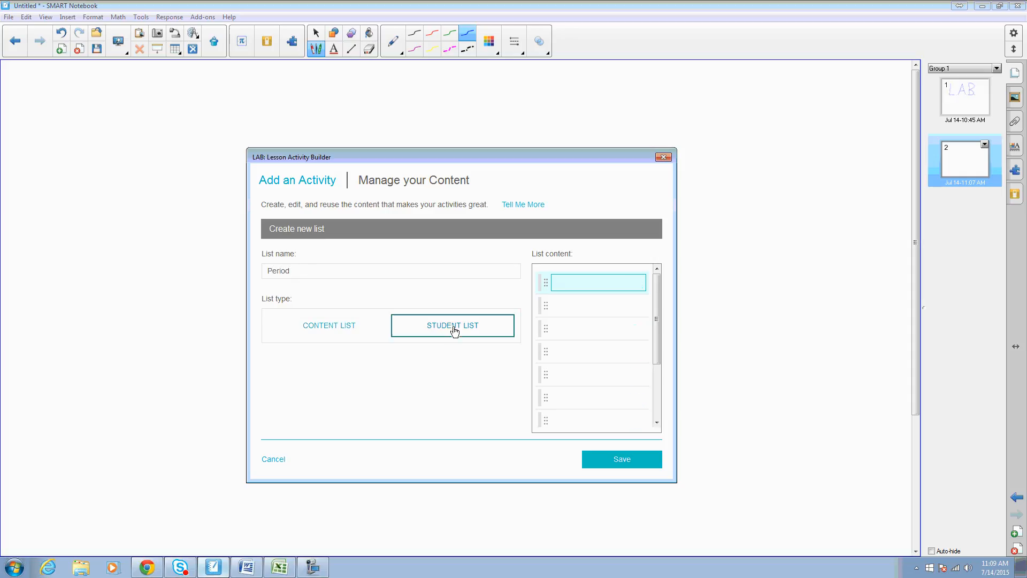
Step: Enter two students' first names in the first two rows of the Period list
left_click(588, 281)
type("Ann")
key("Return")
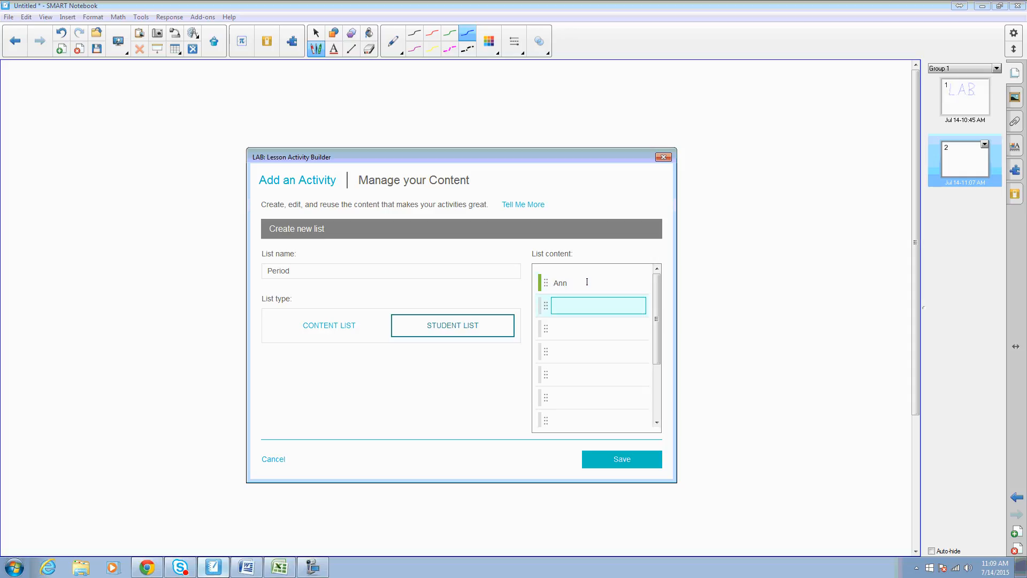
type("Sam")
key("Return")
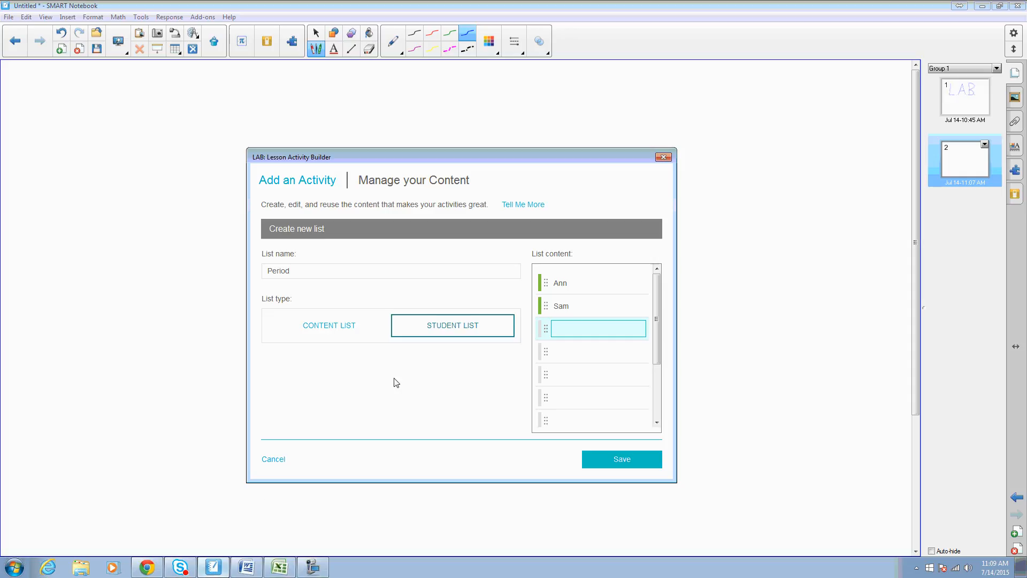
Step: Copy the names in cells A1 to A4 of the Excel workbook and paste them into the Period list from its third row
left_click(279, 569)
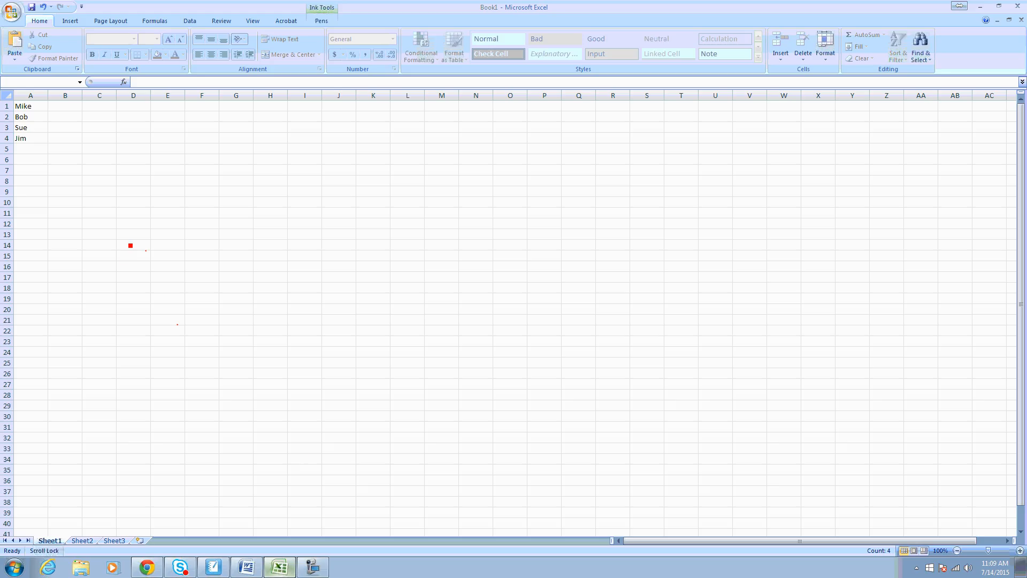
left_click(321, 20)
left_click(15, 46)
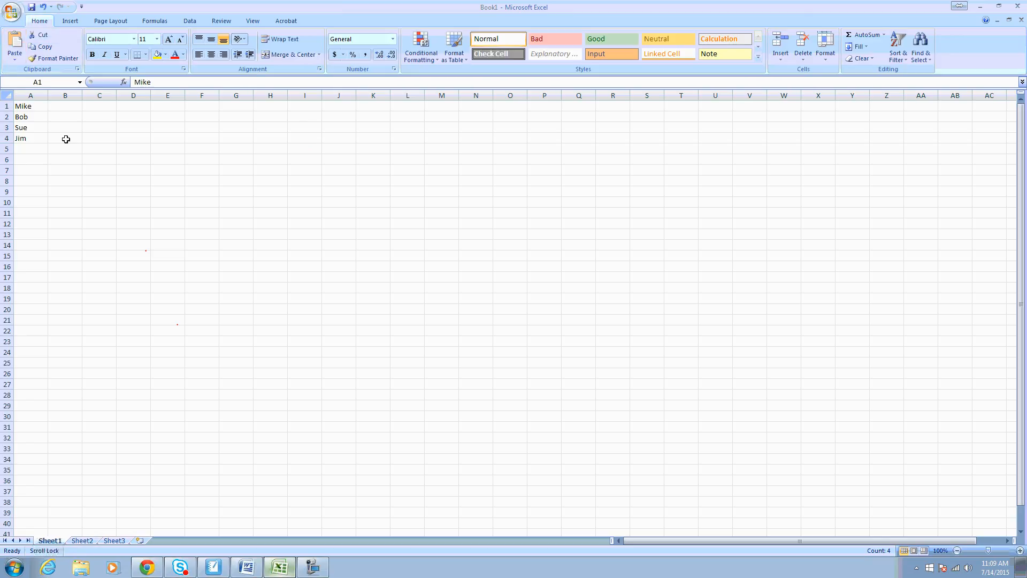
left_click_drag(37, 106, 38, 136)
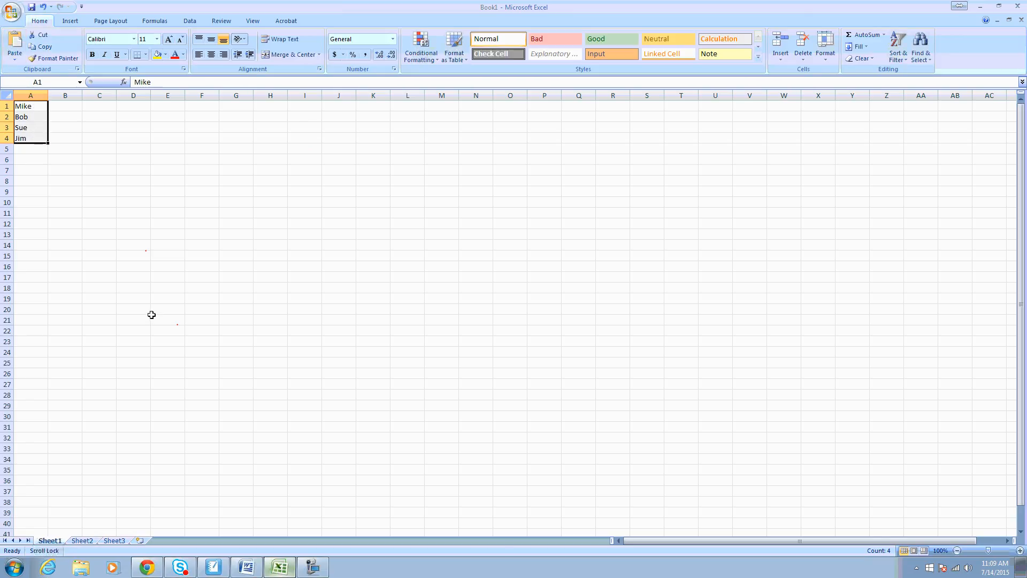
key("ctrl+c")
left_click(214, 567)
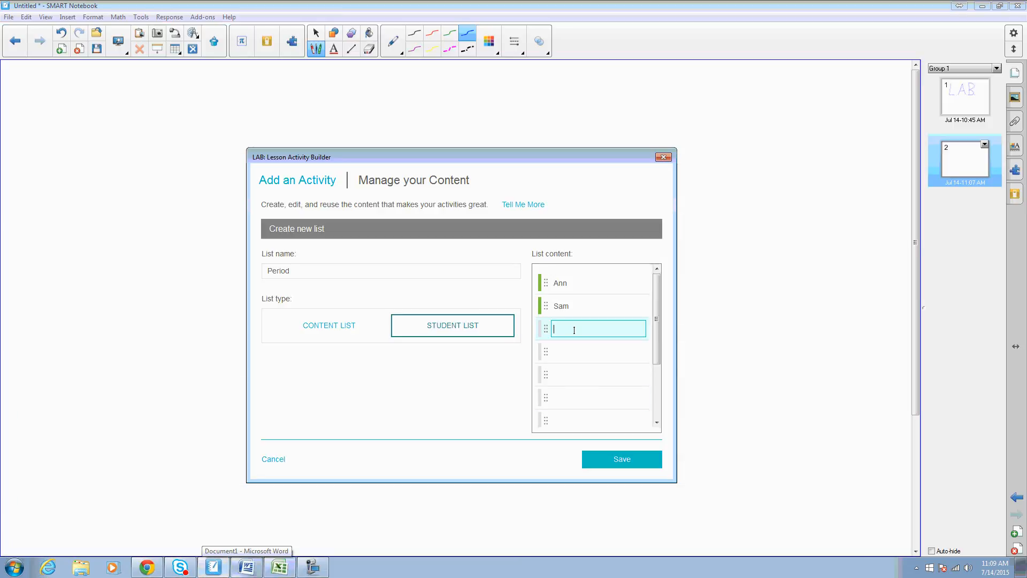
key("ctrl+v")
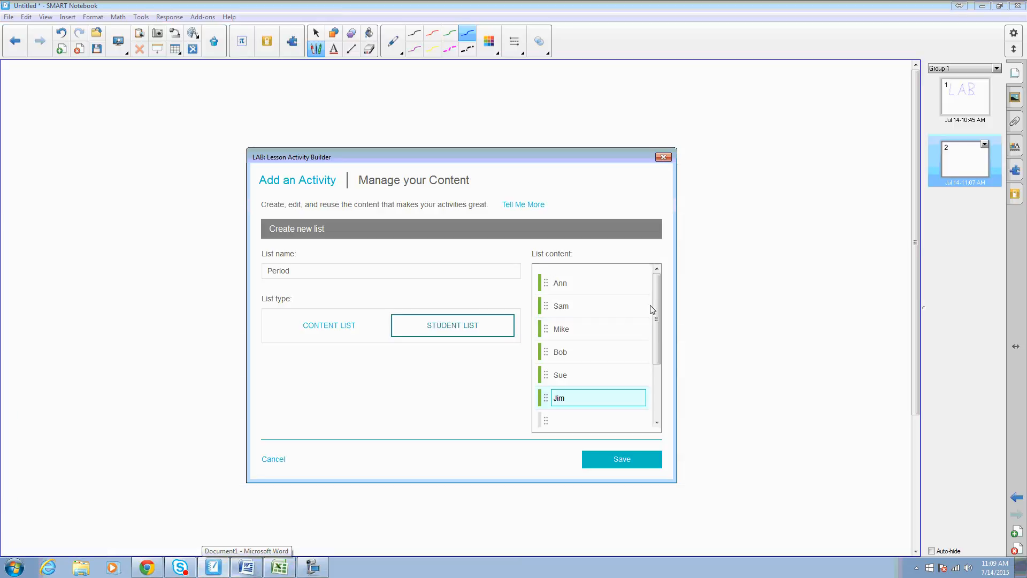
Step: Copy the four names from the Word document, paste them below the existing Period entries and save the list
left_click_drag(655, 313, 669, 341)
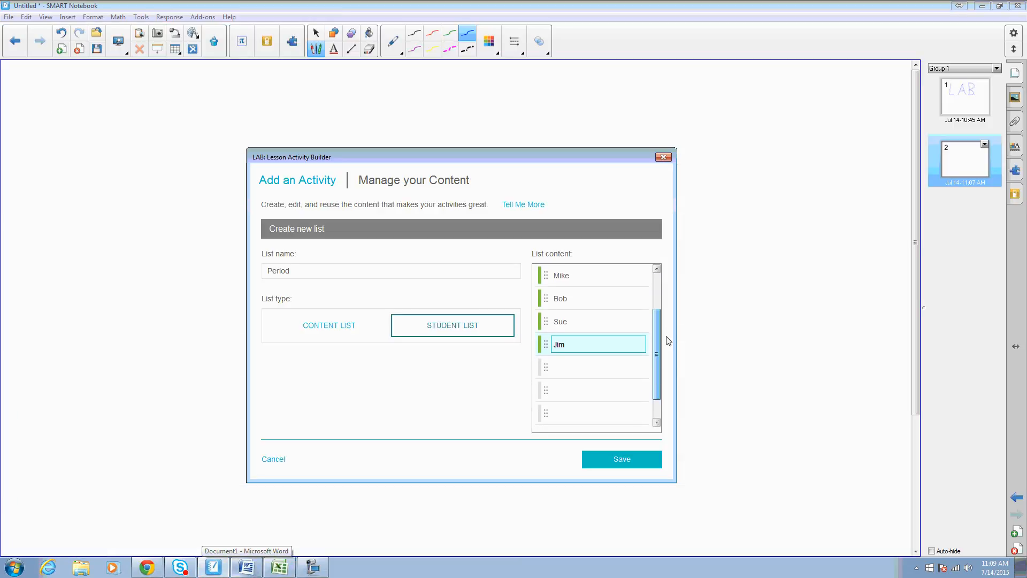
left_click(247, 567)
left_click(279, 213)
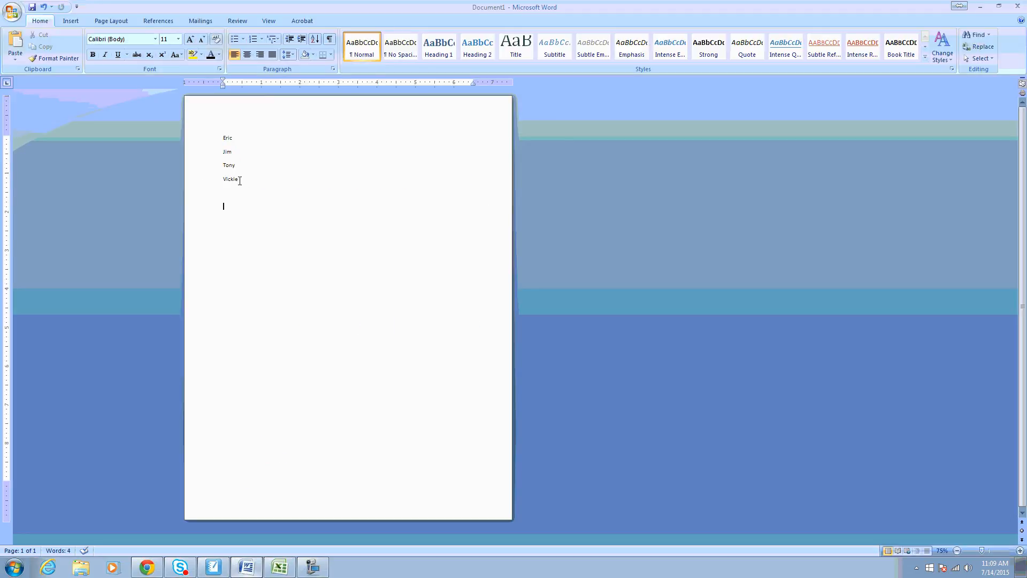
left_click_drag(239, 179, 223, 137)
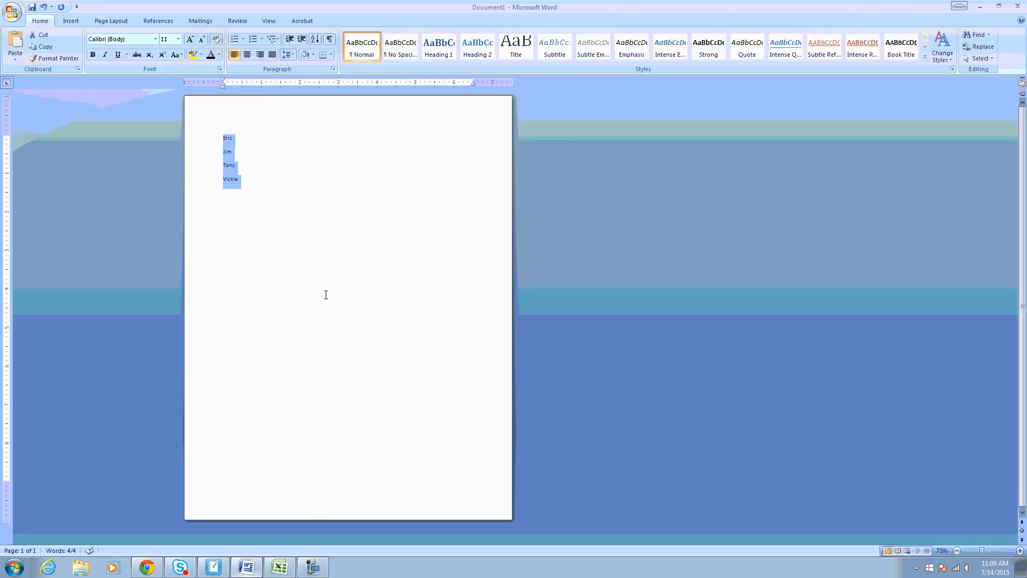
left_click(224, 572)
left_click(587, 344)
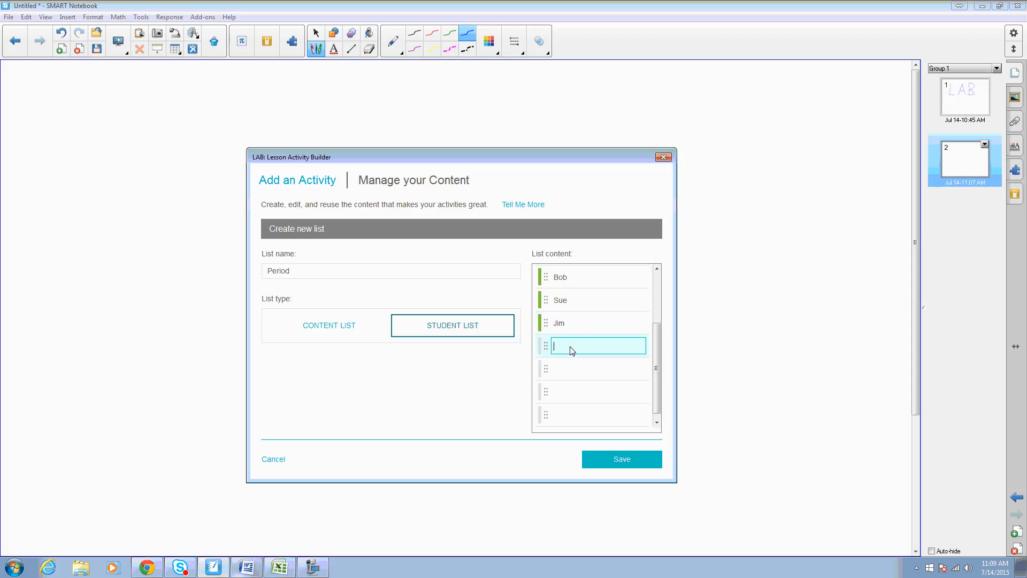
key("ctrl+v")
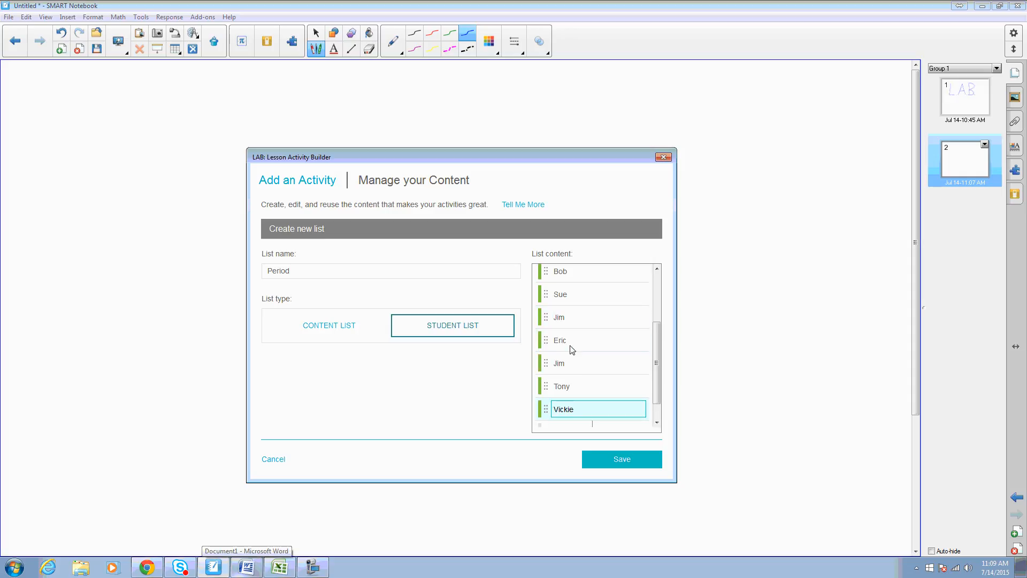
left_click(628, 464)
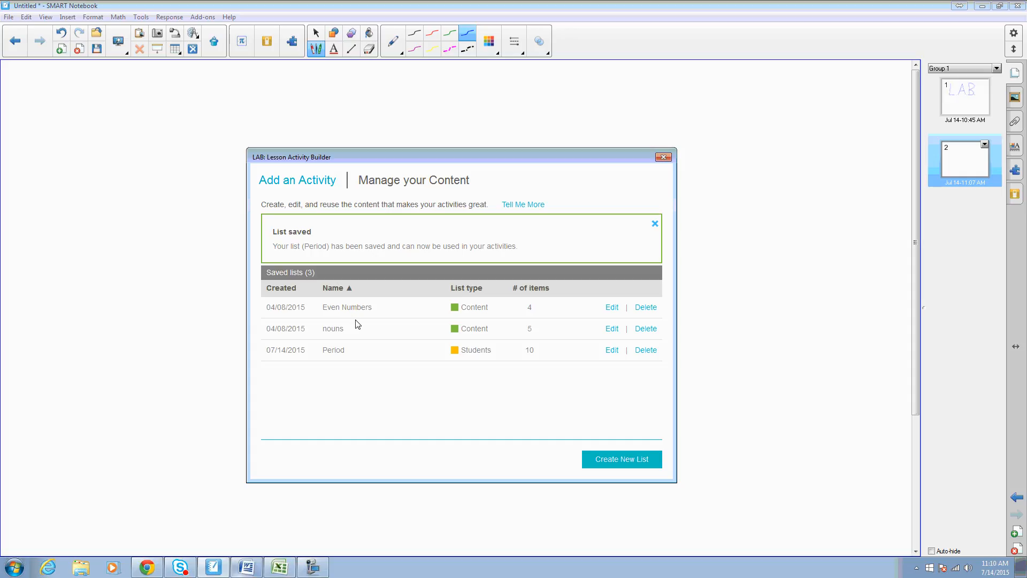
Step: Create another new list and name it "Odd", keeping the content list type
left_click(640, 463)
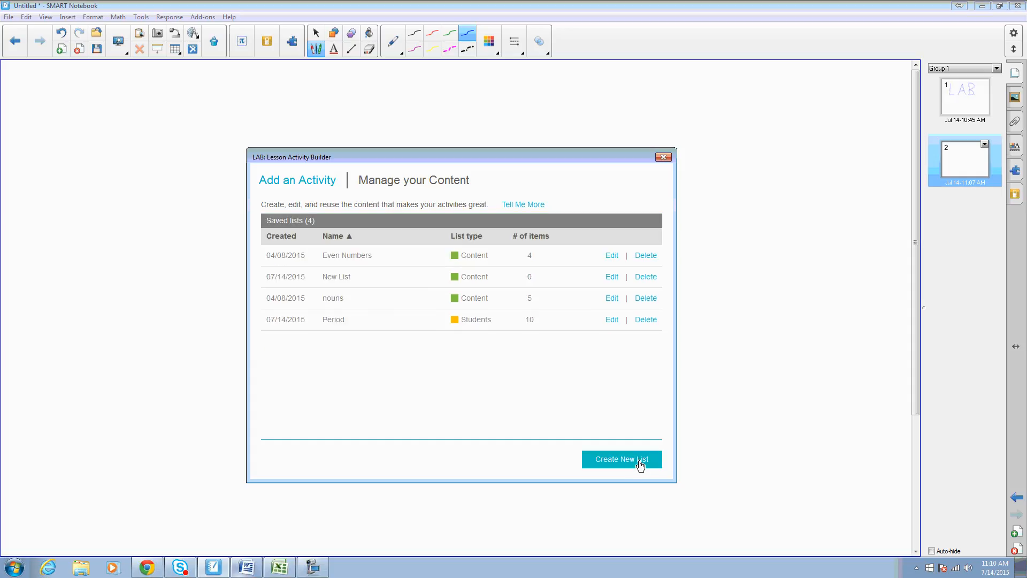
left_click(640, 463)
left_click(314, 272)
type("Odd")
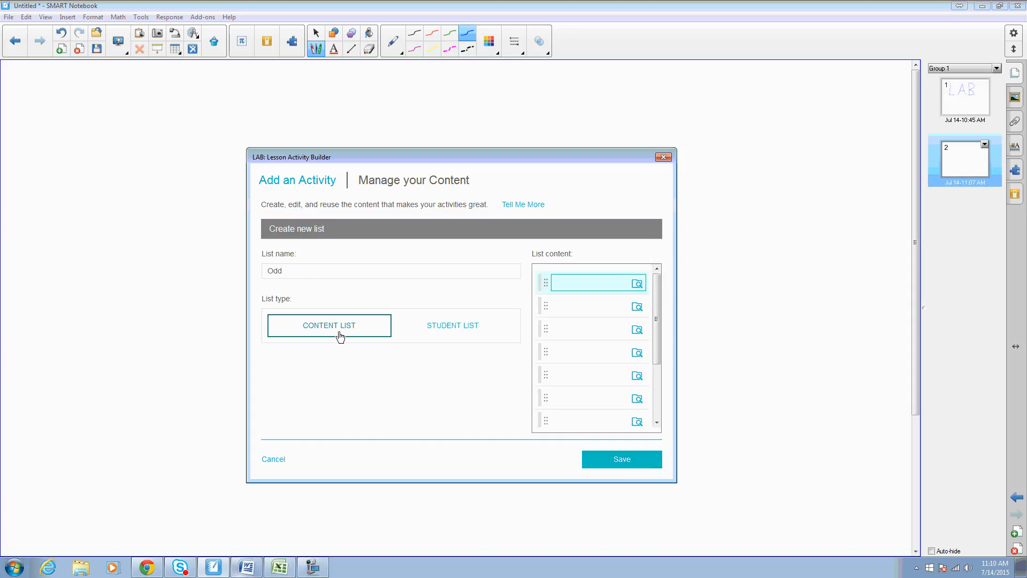
Step: Fill the Odd list with the items 1, 3, 5, 7, 9 and 11, and save it
left_click(585, 284)
type("1")
key("Return")
type("3")
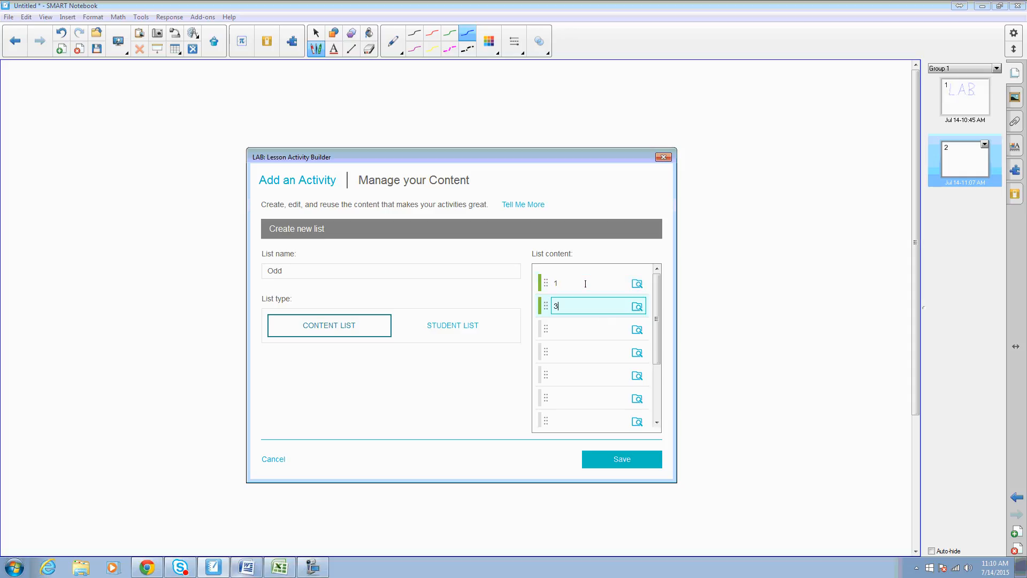
key("Return")
type("5")
key("Return")
type("7")
key("Return")
type("9")
key("Return")
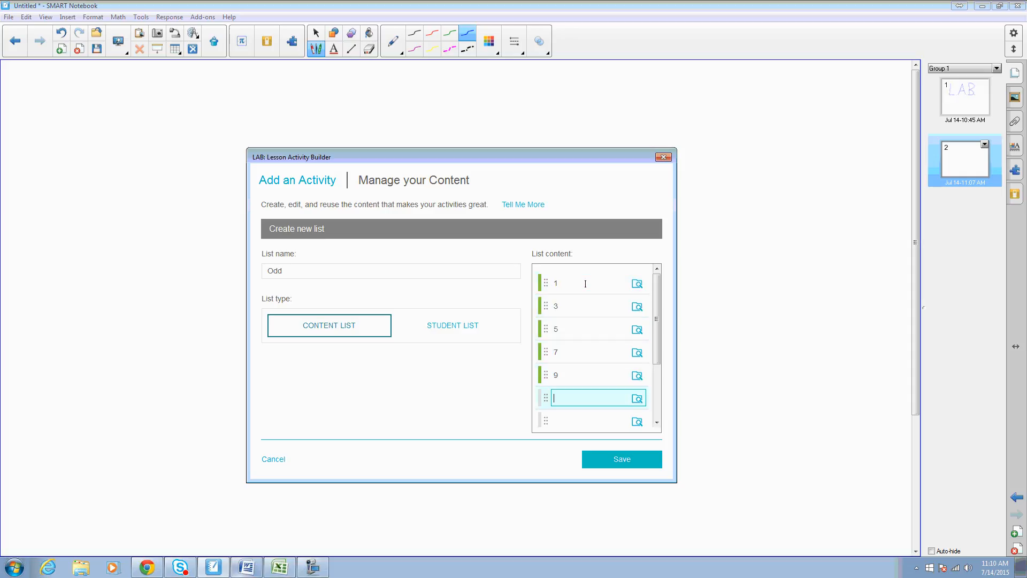
type("11")
left_click(625, 462)
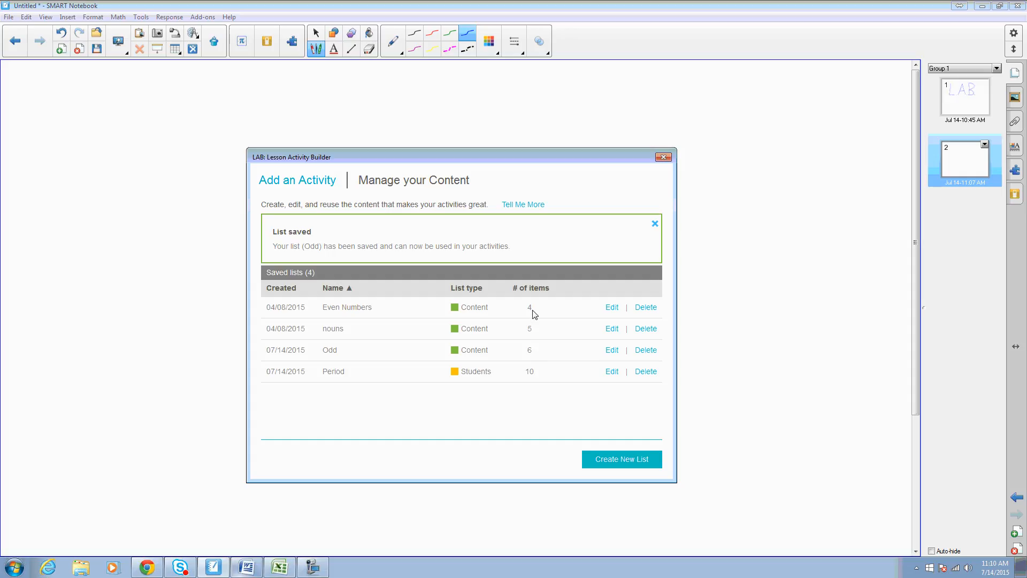
Step: Edit the saved Even Numbers list to add the items 10 and 12, and save it
left_click(614, 309)
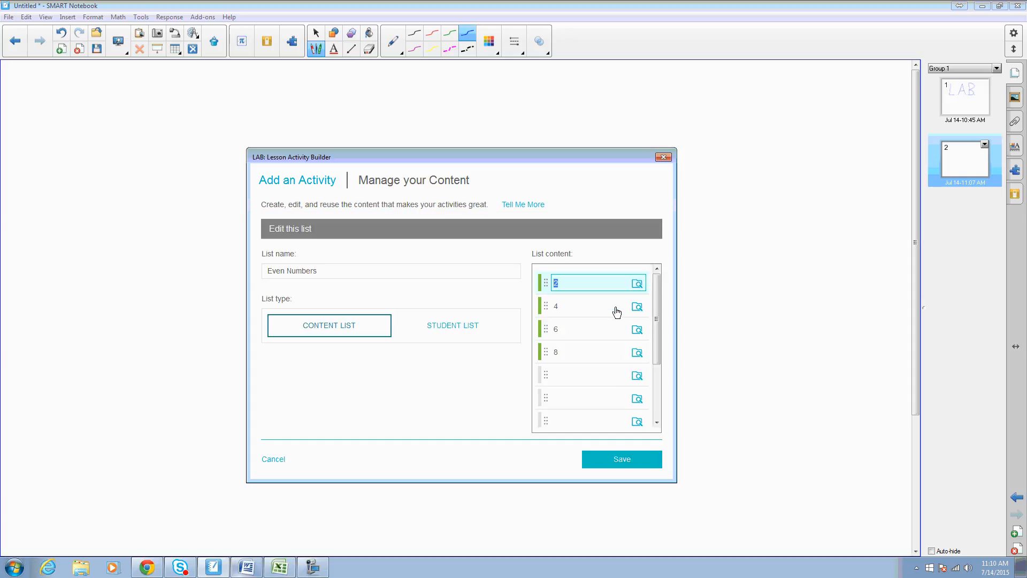
left_click(579, 375)
type("10")
key("Return")
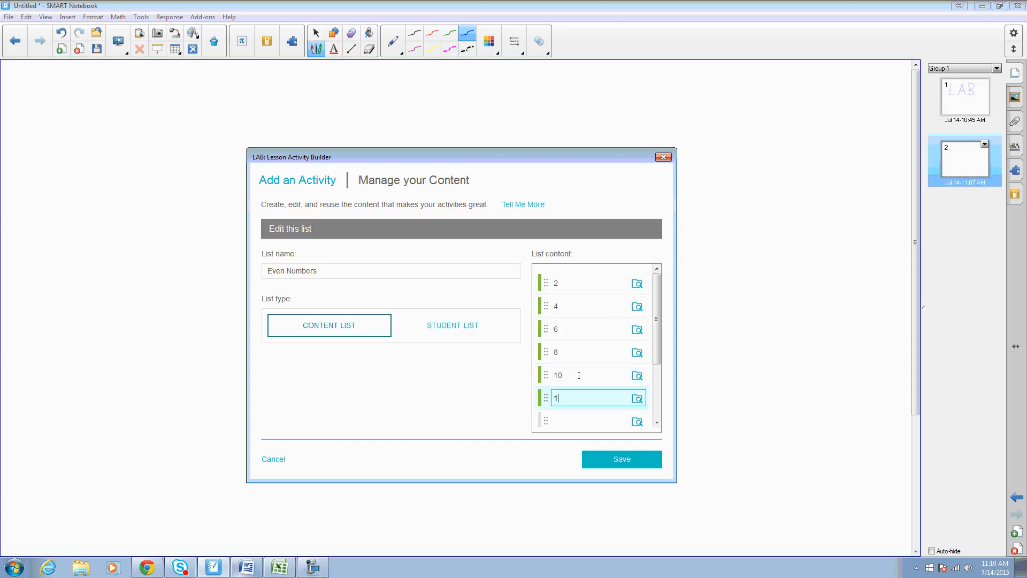
type("12")
left_click(643, 465)
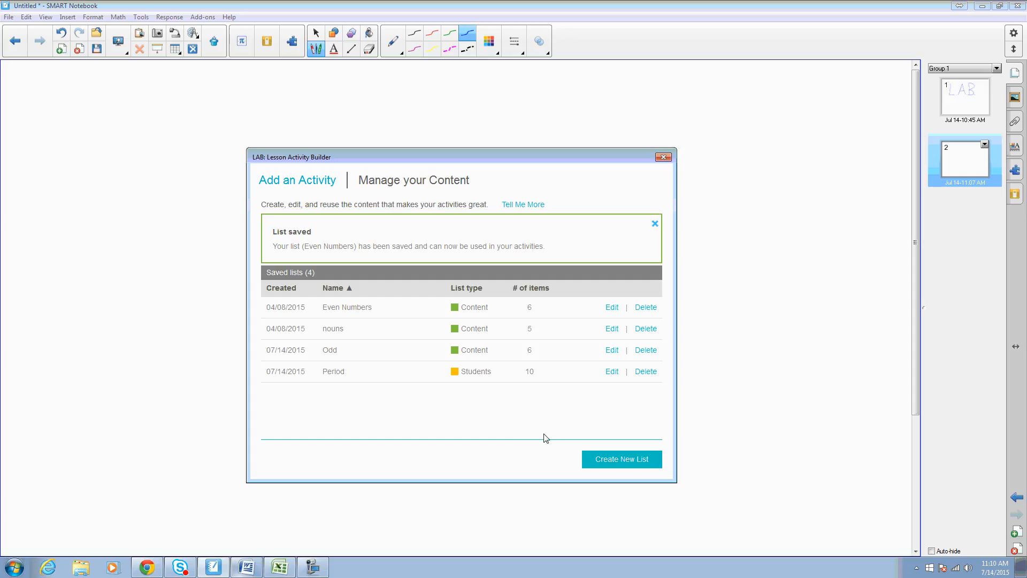
Step: Create a new content list named "Shapes"
left_click(633, 460)
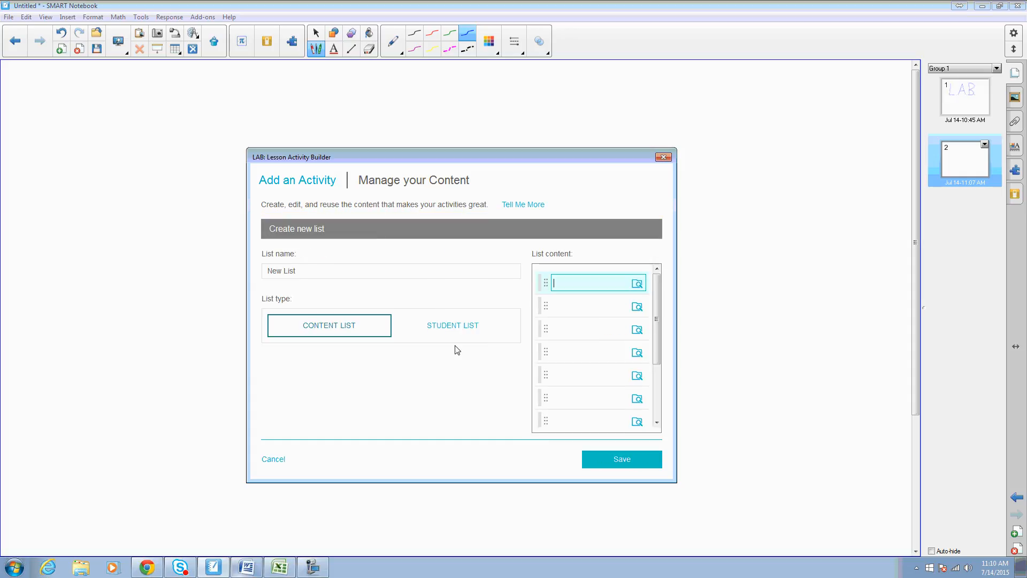
left_click(314, 272)
type("Shapes")
Step: Add the Circle picture from the desktop's Shapes folder as the first item of the Shapes list
left_click(637, 286)
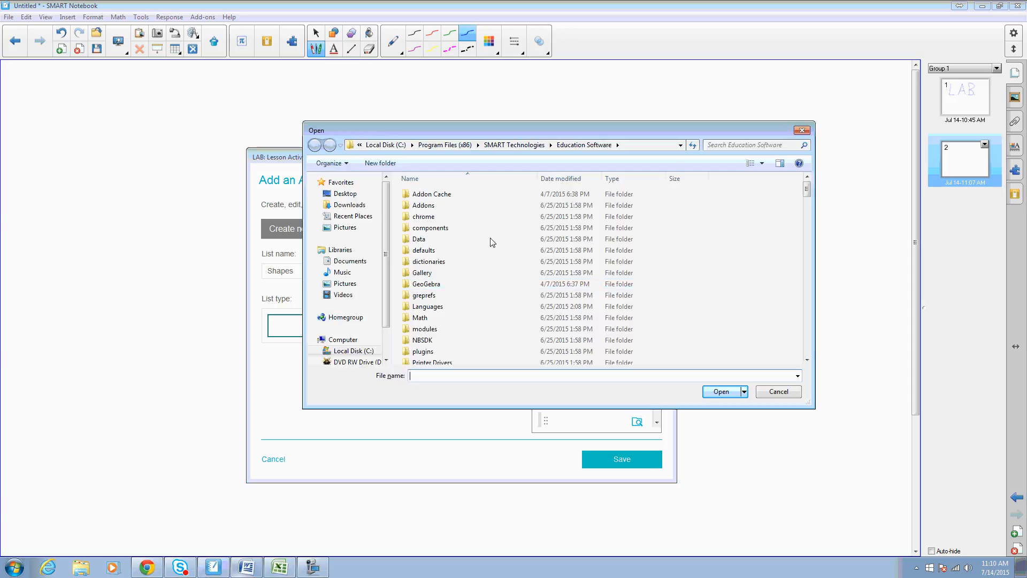
left_click(361, 197)
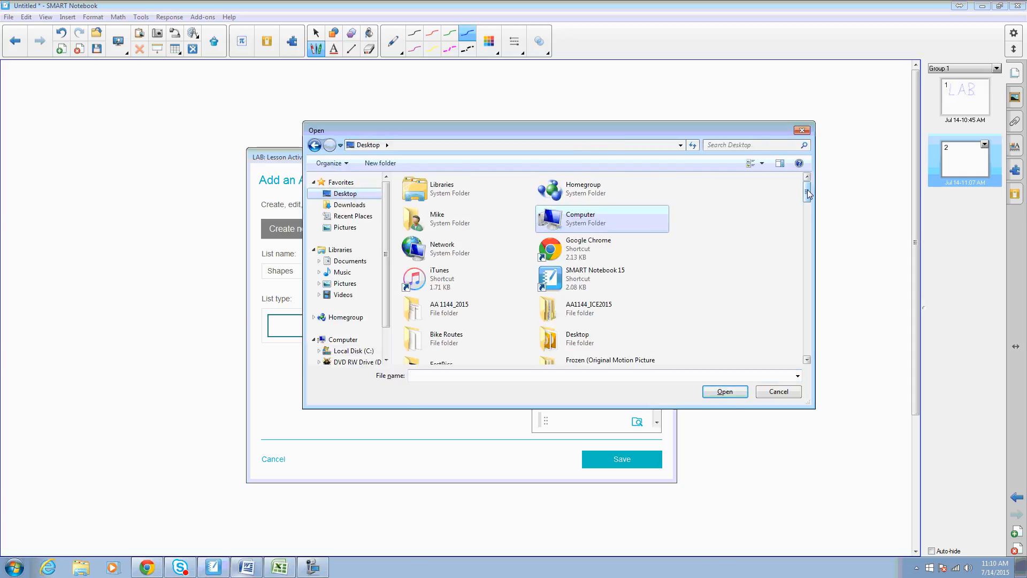
scroll(439, 306, "down", 3)
double_click(439, 306)
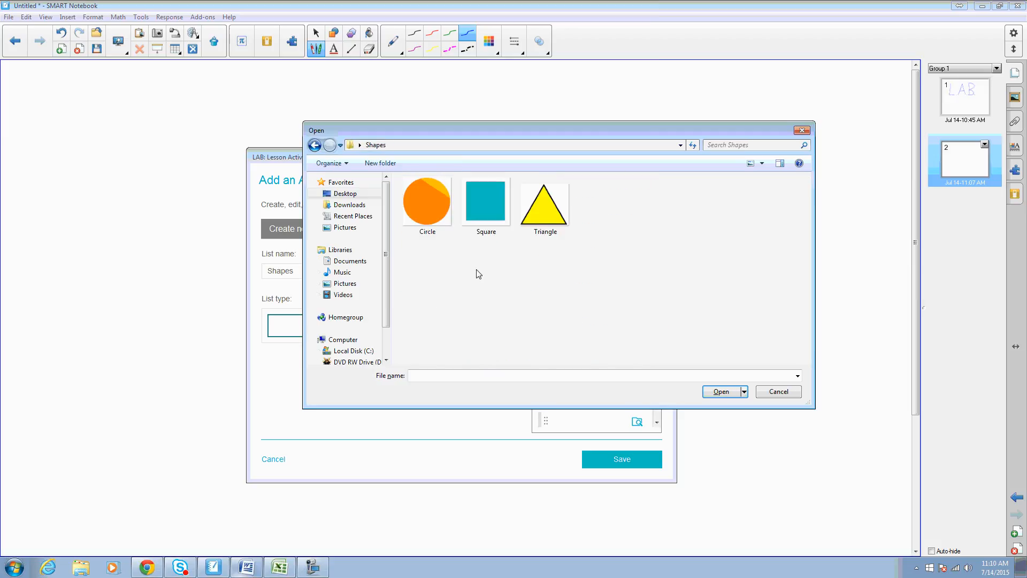
left_click(428, 198)
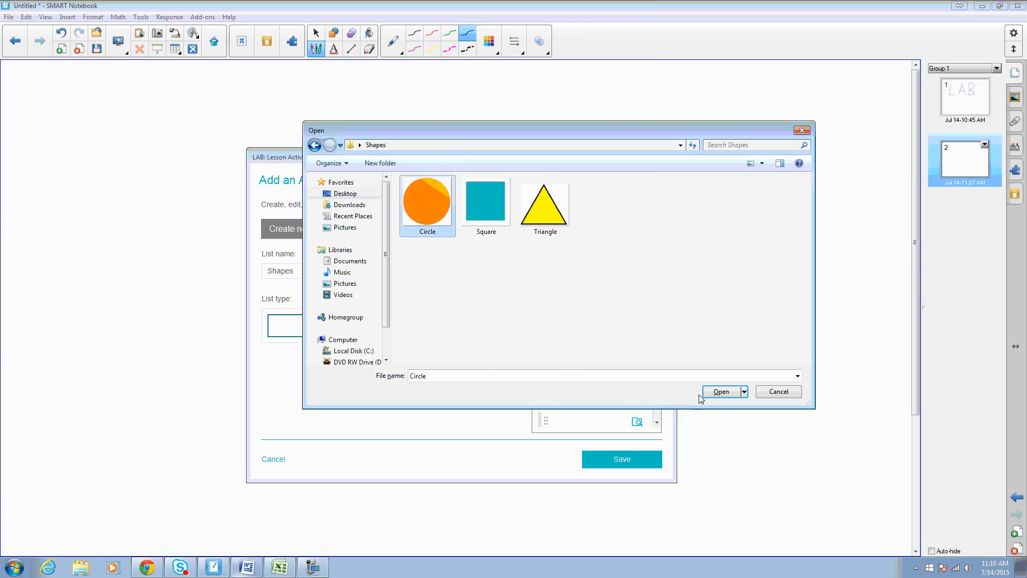
left_click(718, 391)
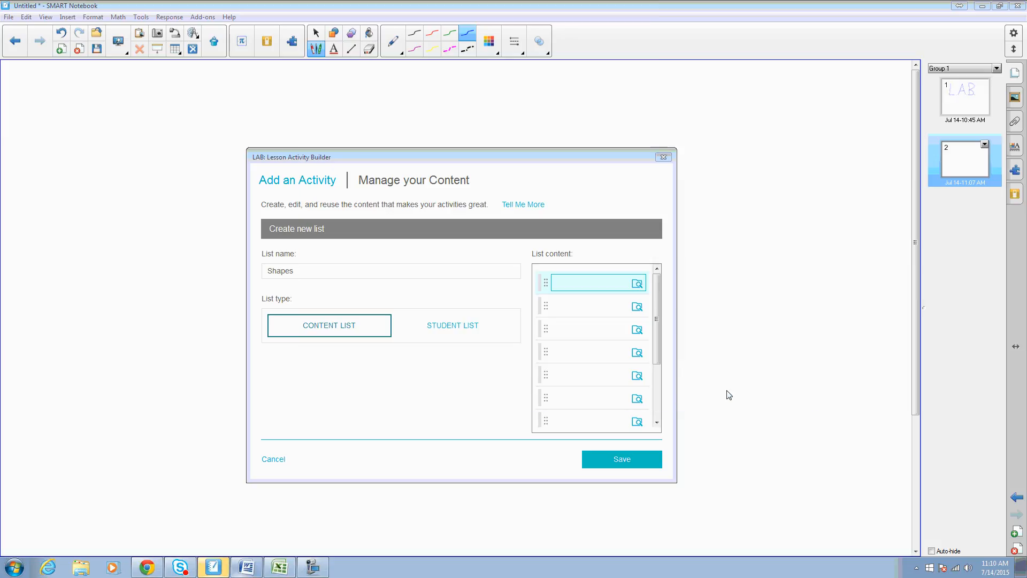
Step: Add the Square and Triangle pictures as the second and third items of the Shapes list and save it
left_click(638, 307)
double_click(484, 202)
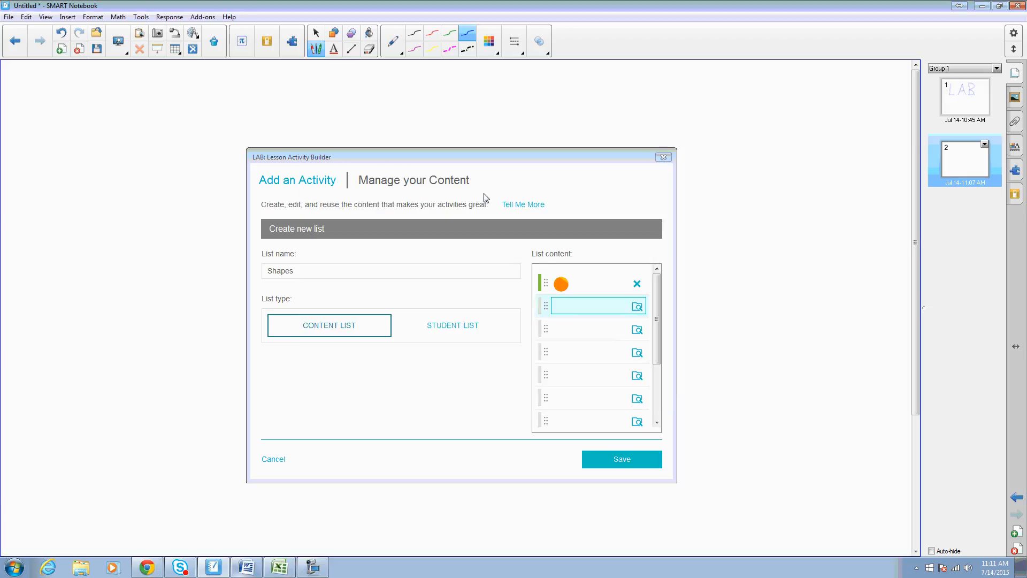
left_click(637, 329)
double_click(551, 211)
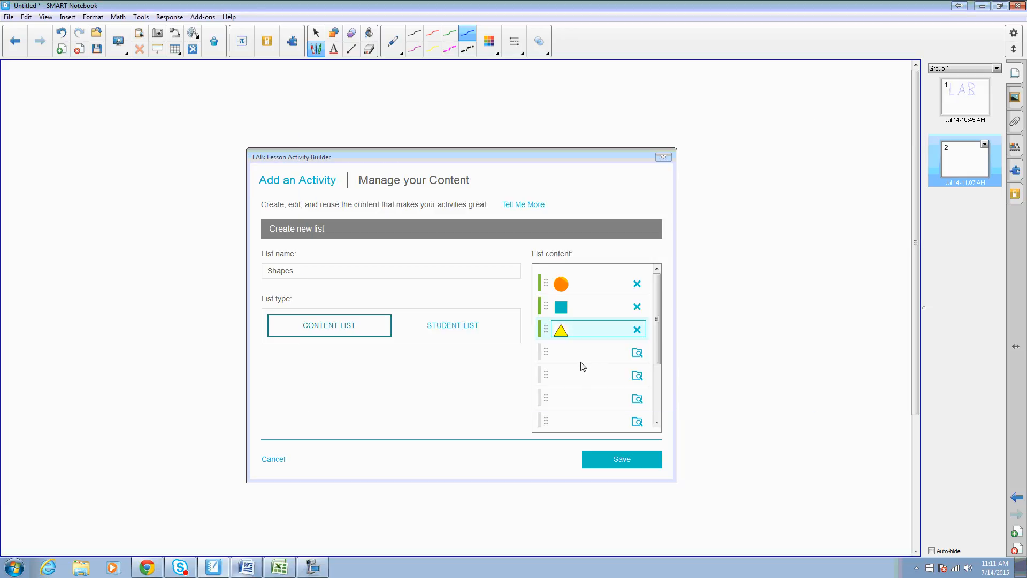
left_click(626, 461)
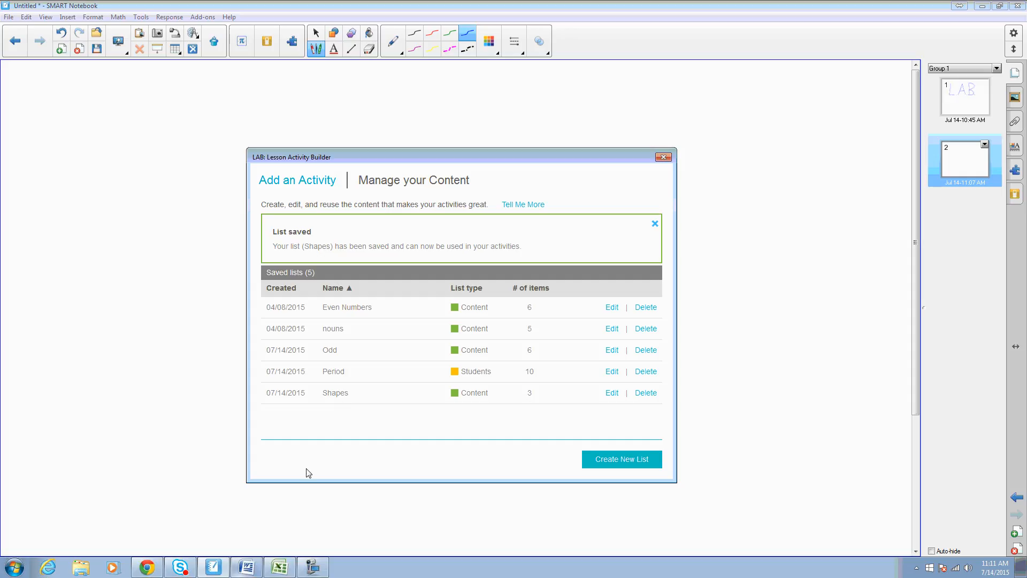
left_click(312, 566)
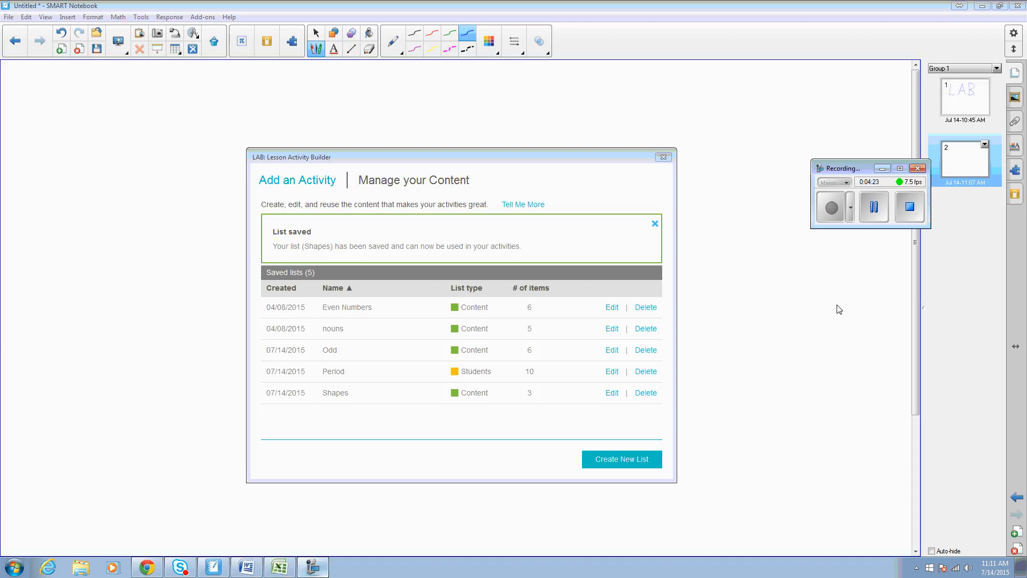